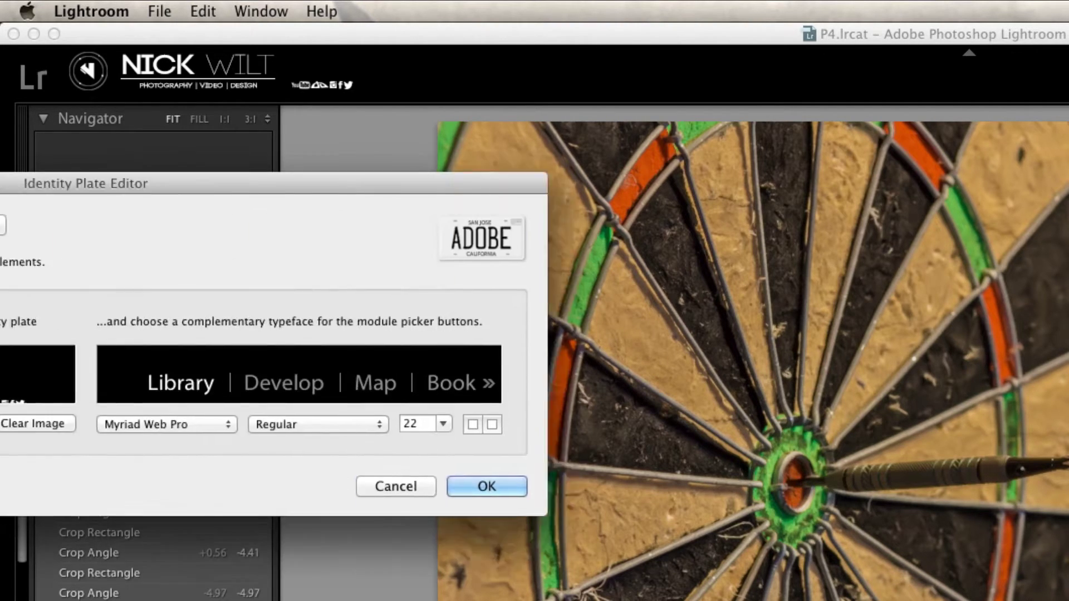
left_click_drag(0, 118, 324, 114)
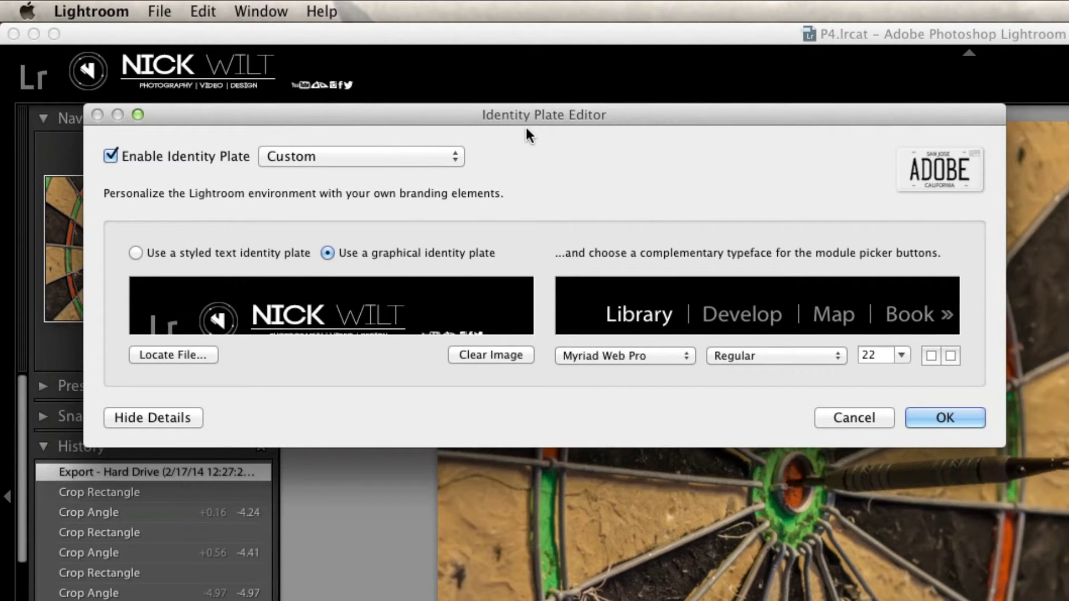
left_click(843, 418)
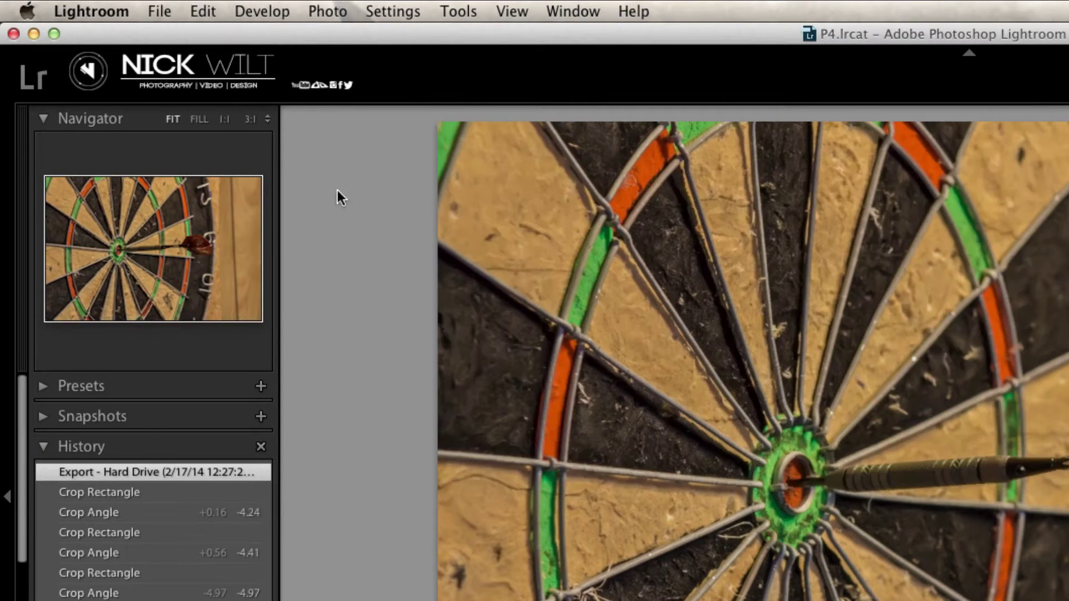
left_click(95, 6)
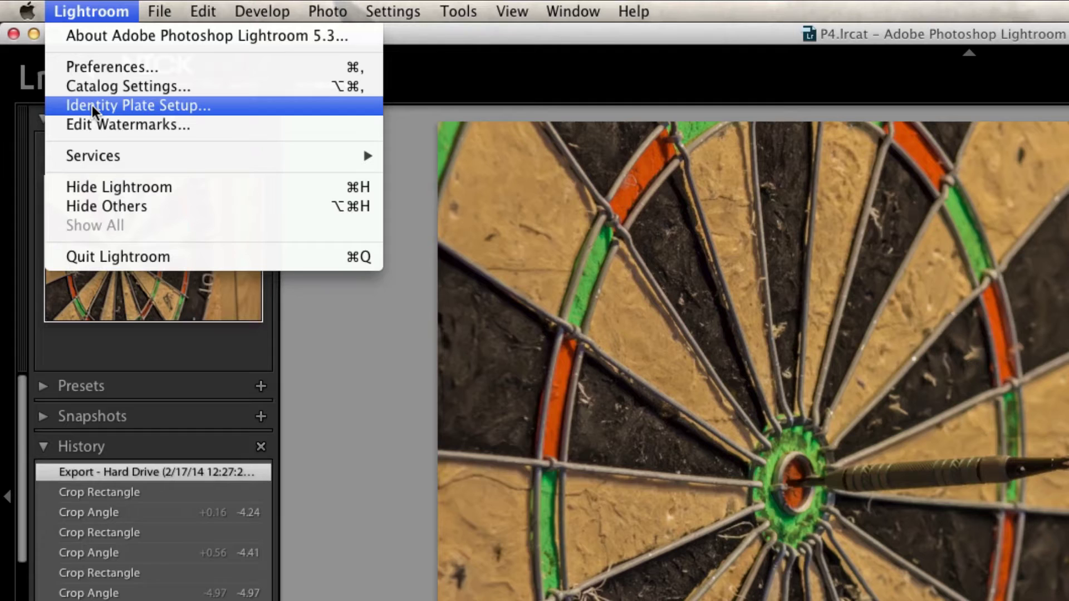
left_click(93, 9)
left_click(207, 11)
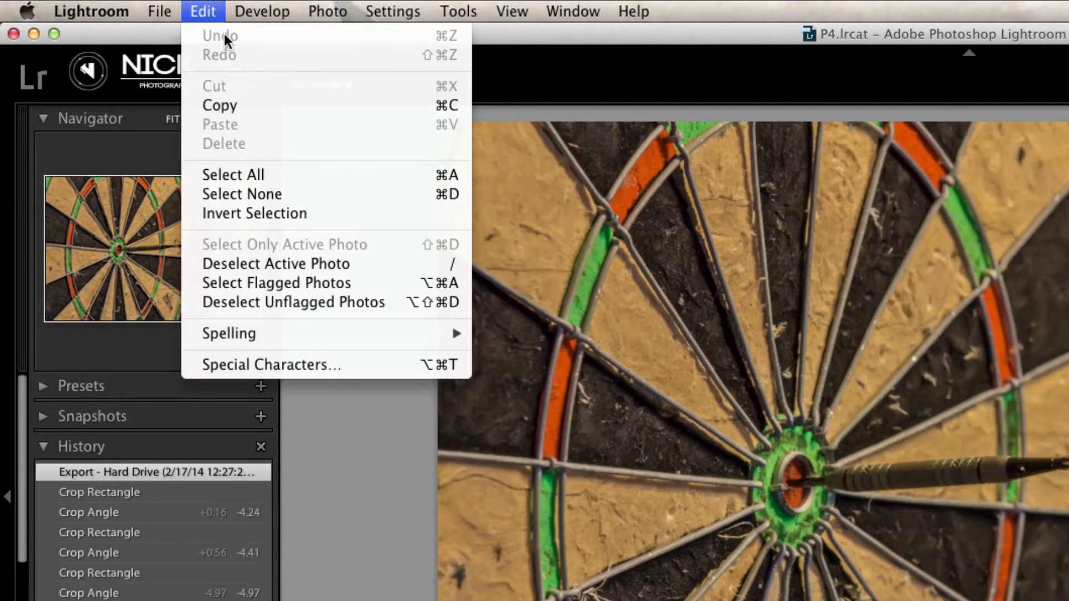
mouse_move(169, 7)
mouse_move(92, 10)
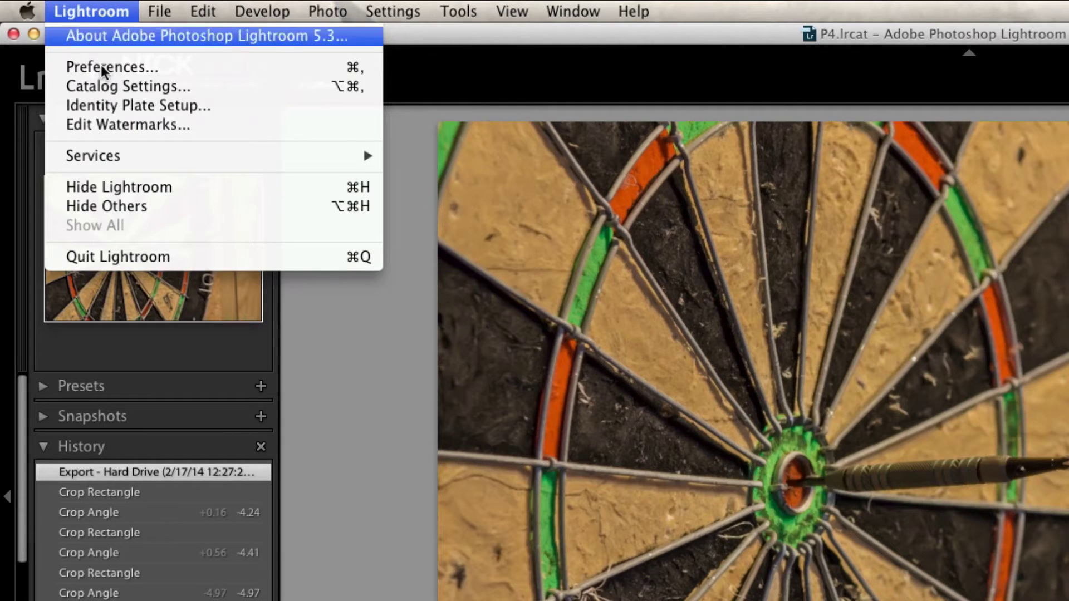
left_click(109, 102)
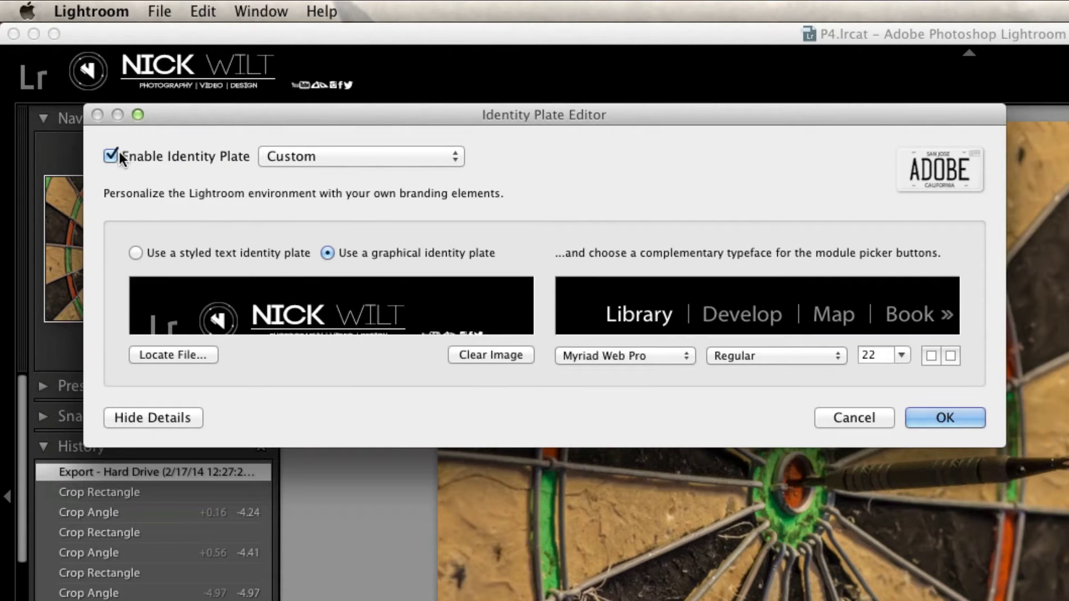
left_click(192, 155)
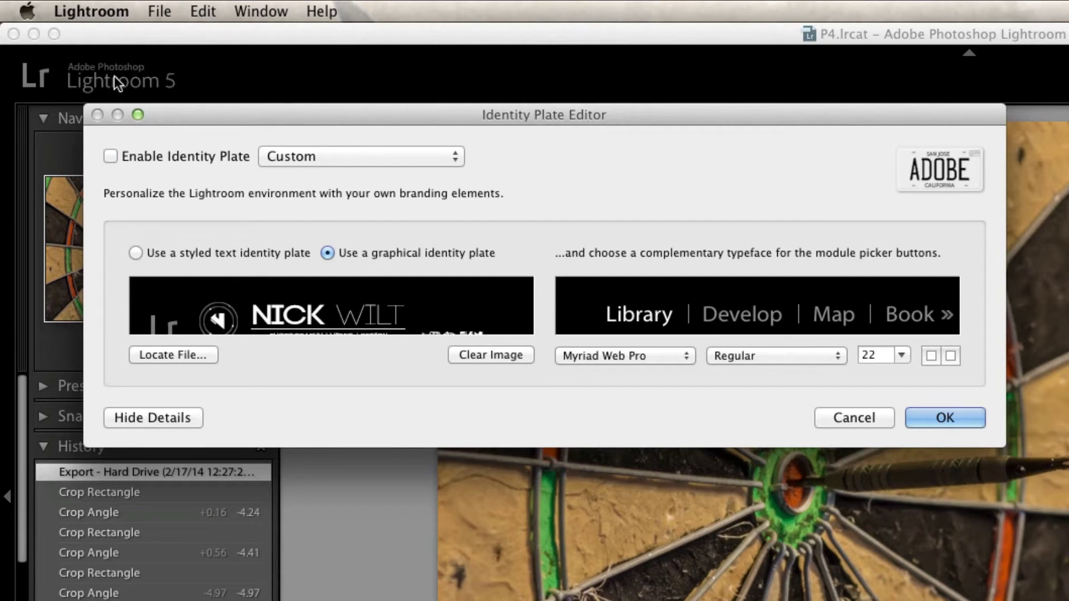
left_click(151, 154)
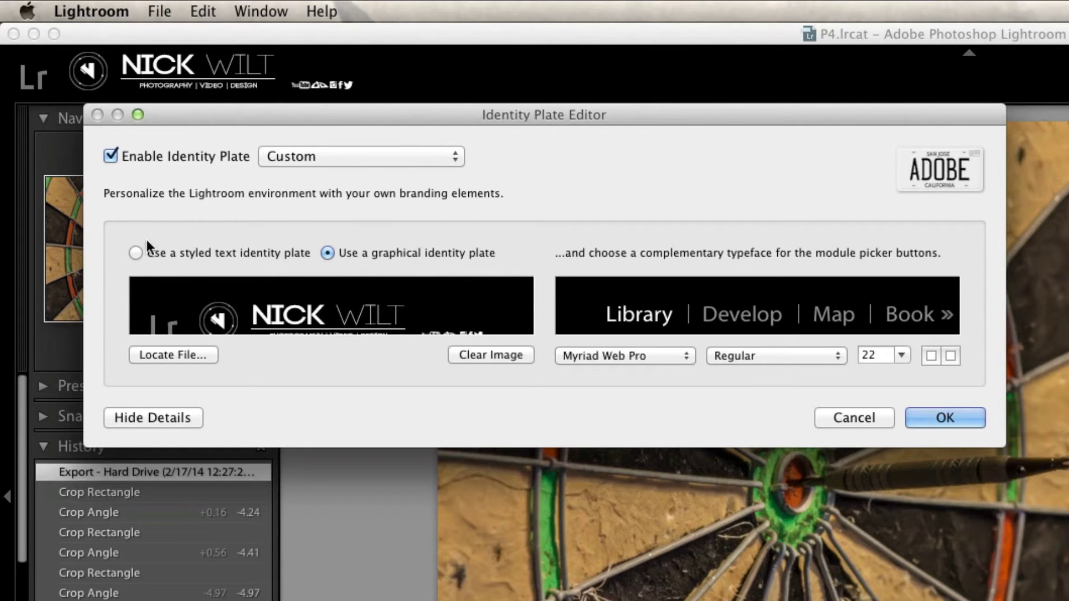
Step: Try a styled text identity plate in Regular font, then revert to the graphical plate and cancel
left_click(136, 254)
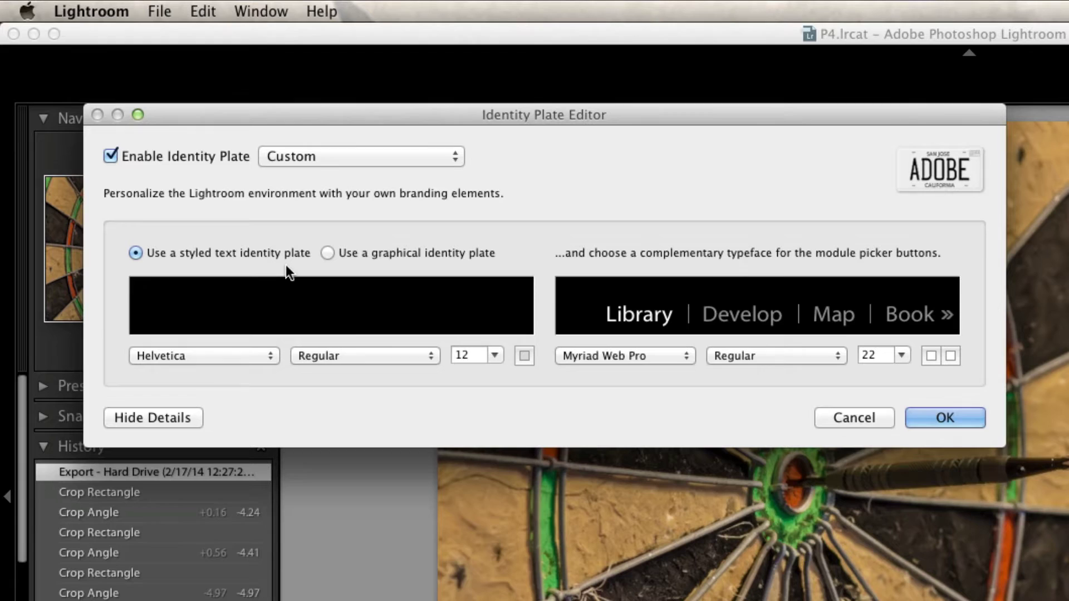
type("nickdkdkfkfk")
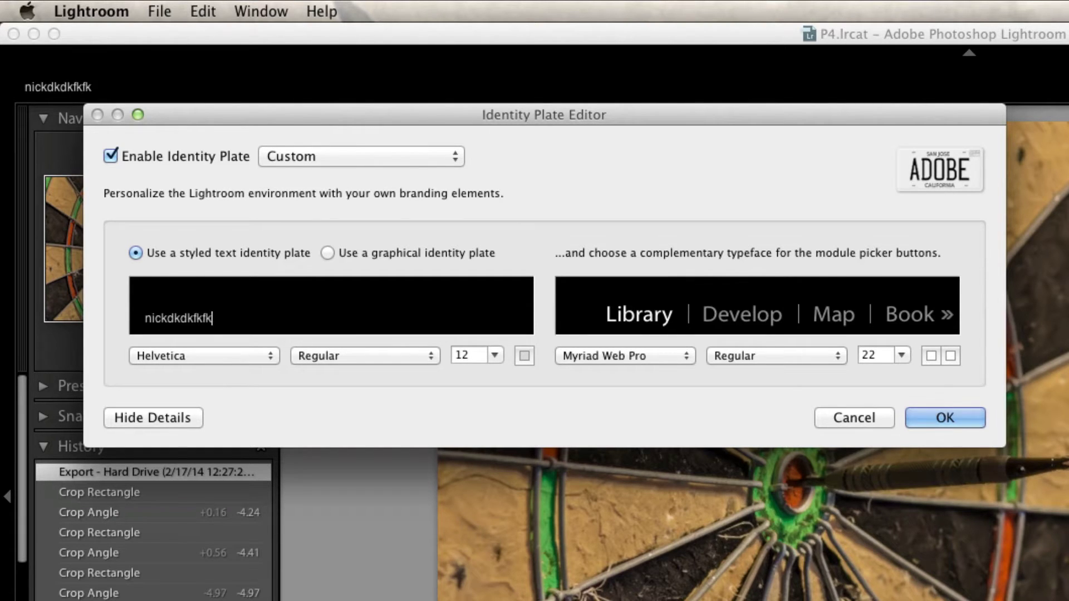
type("kfkgkkfkfkkf")
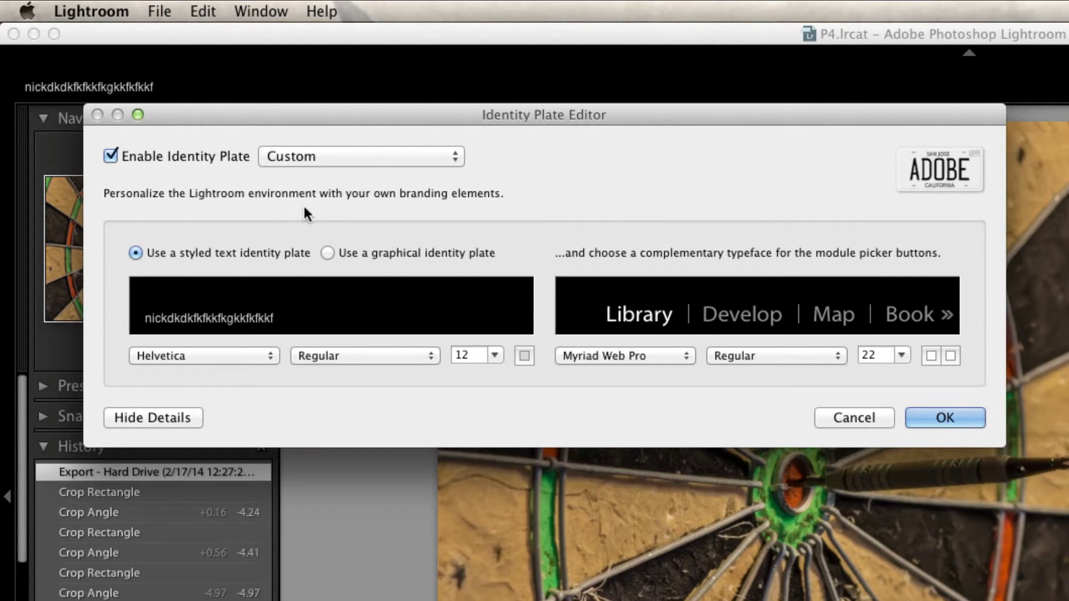
left_click(391, 352)
left_click(383, 359)
left_click(332, 251)
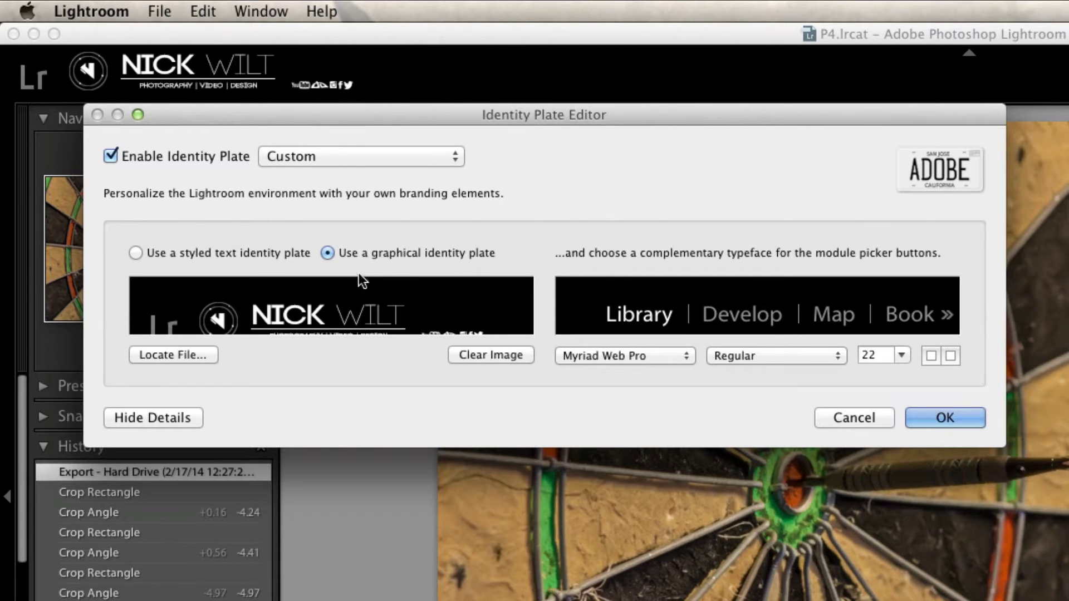
left_click(857, 417)
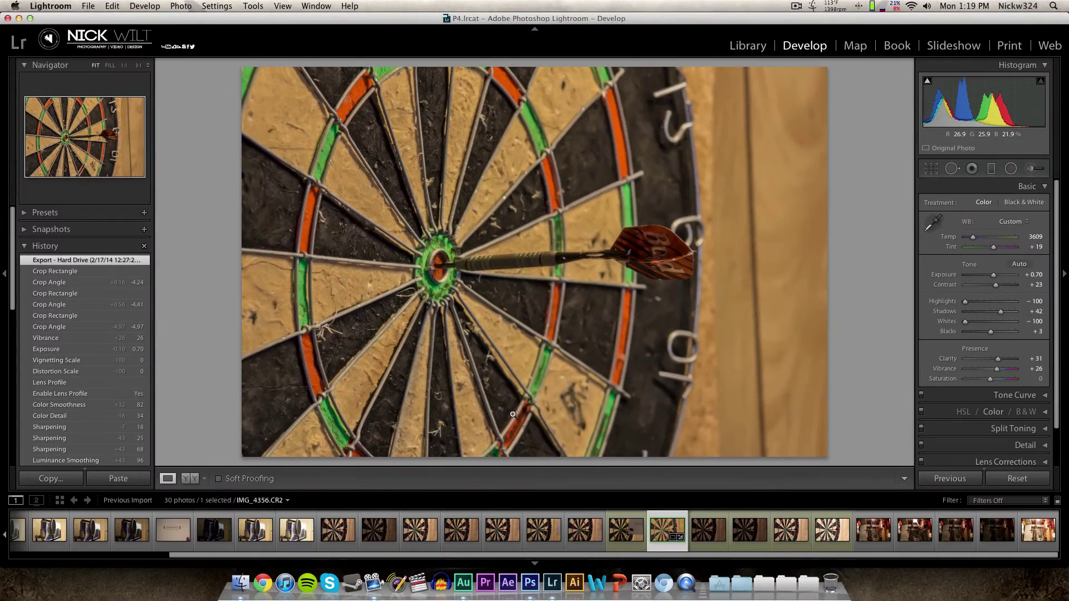
Step: In Photoshop CS6, start a new document from the Default Photoshop Size preset, measured in pixels
left_click(530, 583)
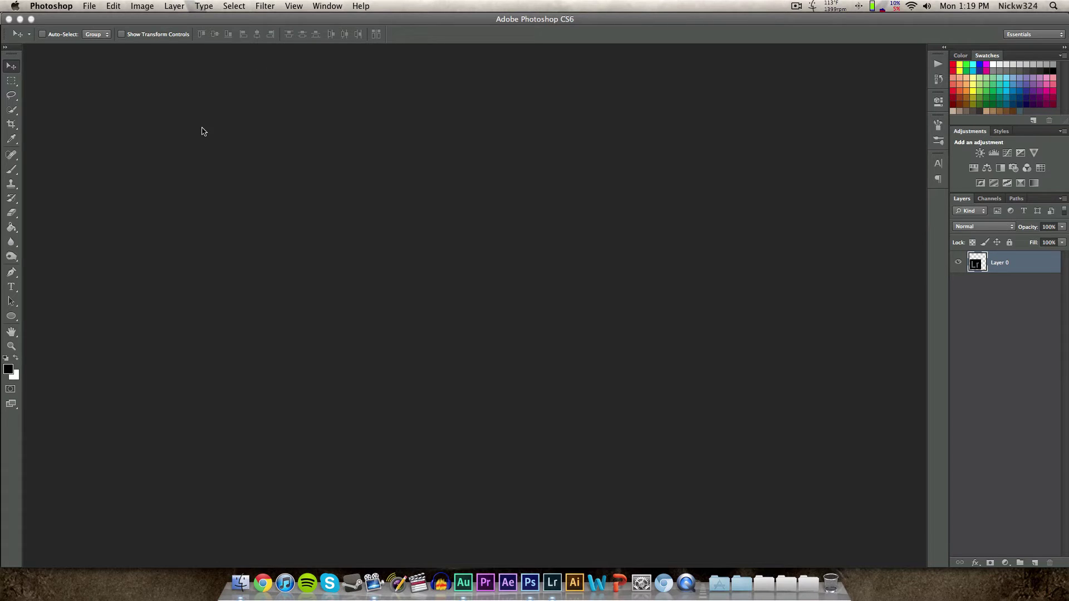
left_click(89, 7)
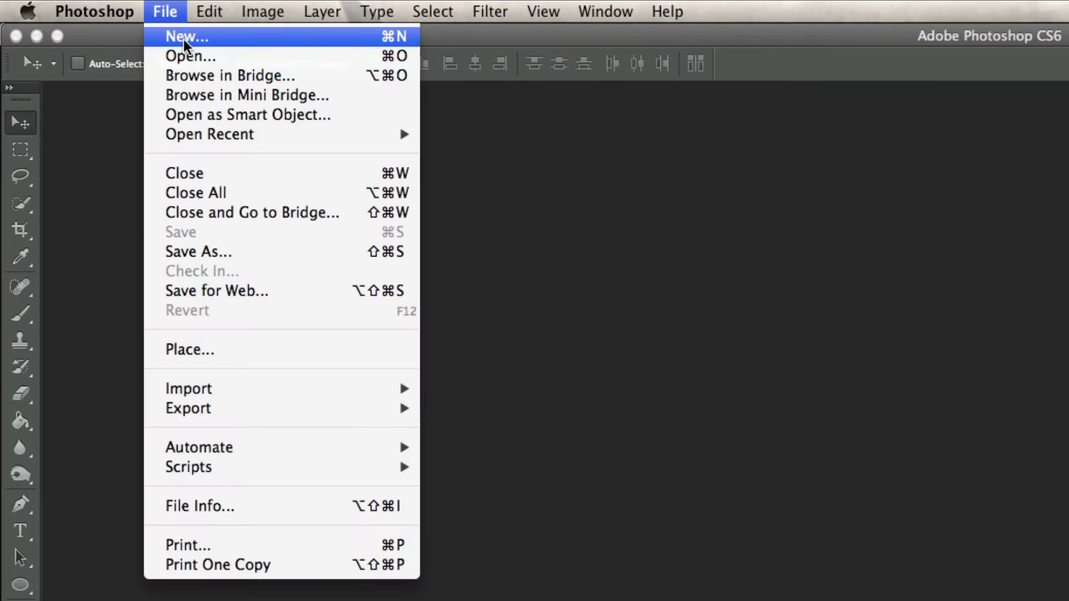
left_click(97, 18)
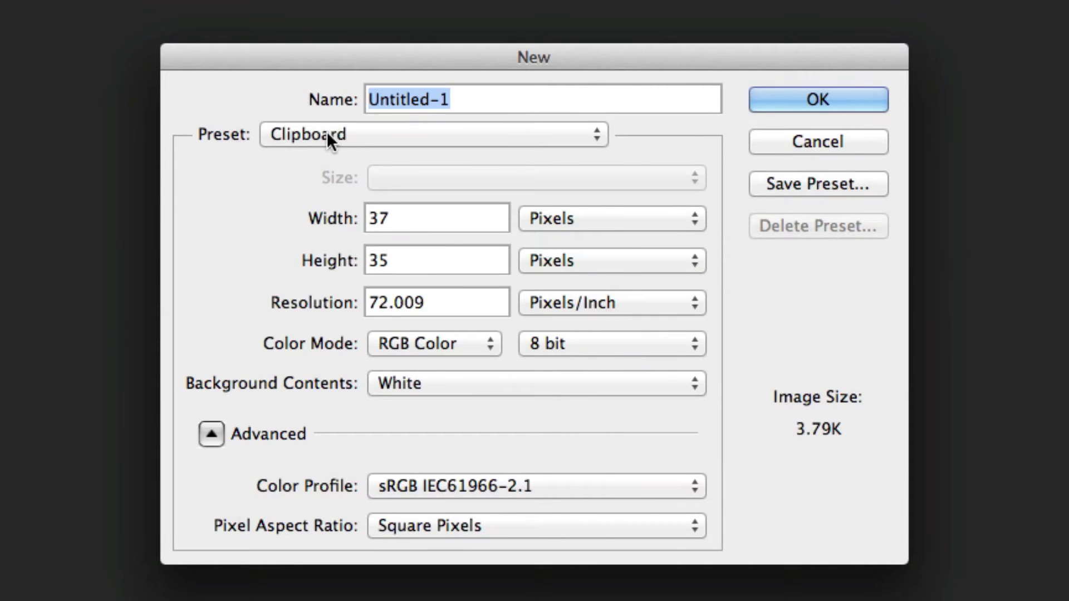
left_click(660, 310)
left_click(353, 158)
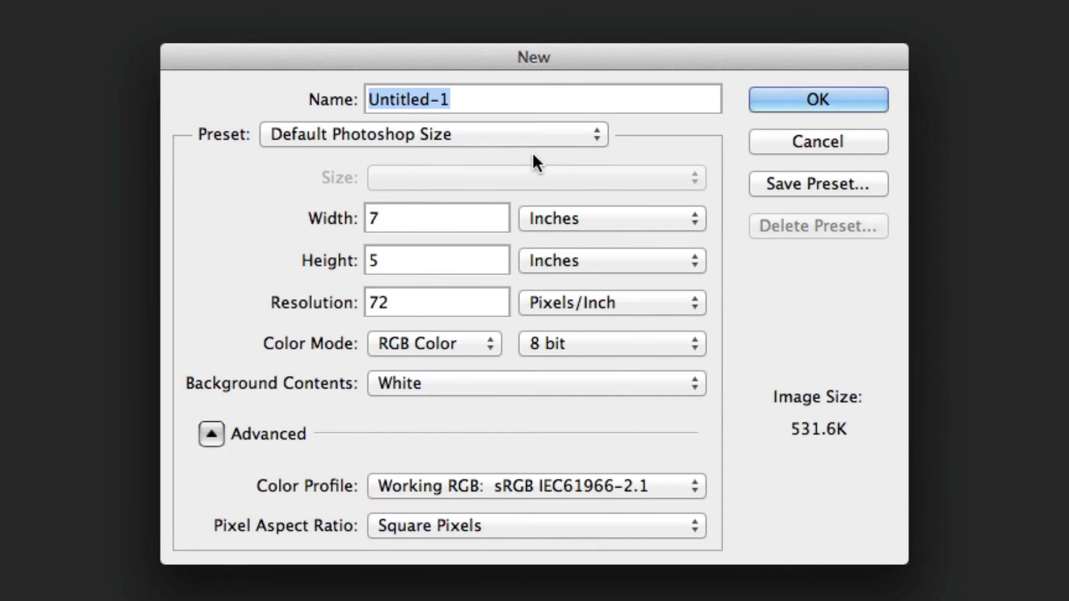
left_click(566, 220)
left_click(547, 193)
Step: Set the document to 800 × 57 pixels with a transparent background and create it
double_click(477, 217)
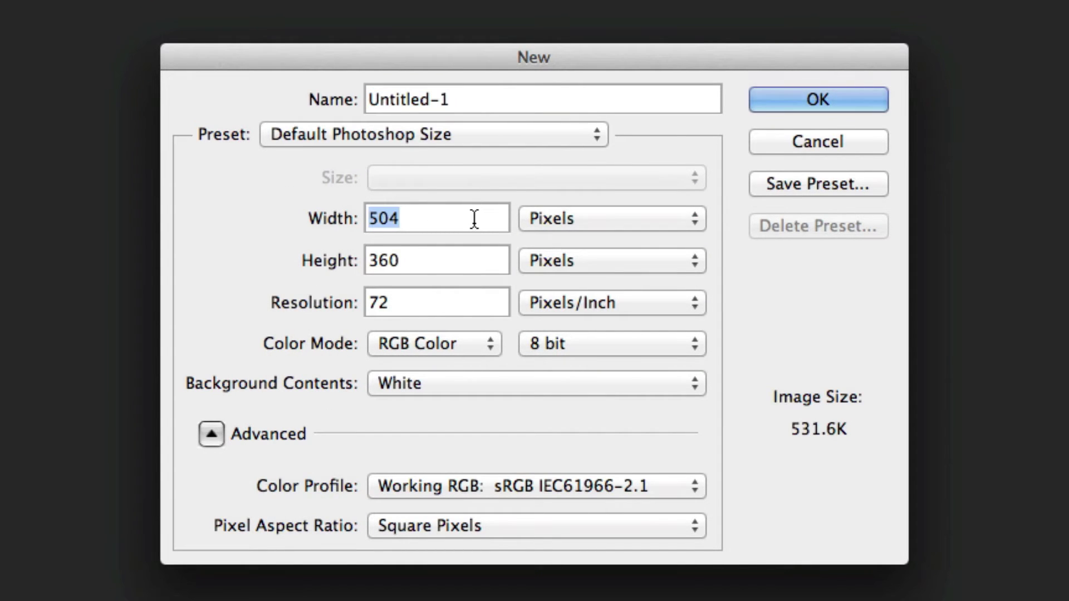
type("800")
double_click(461, 255)
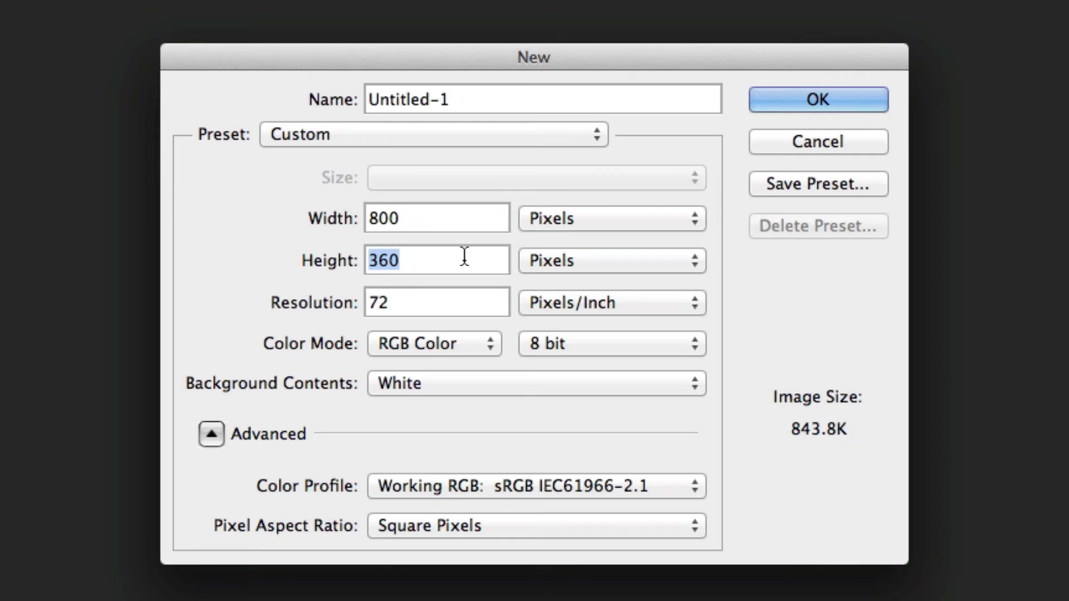
type("57")
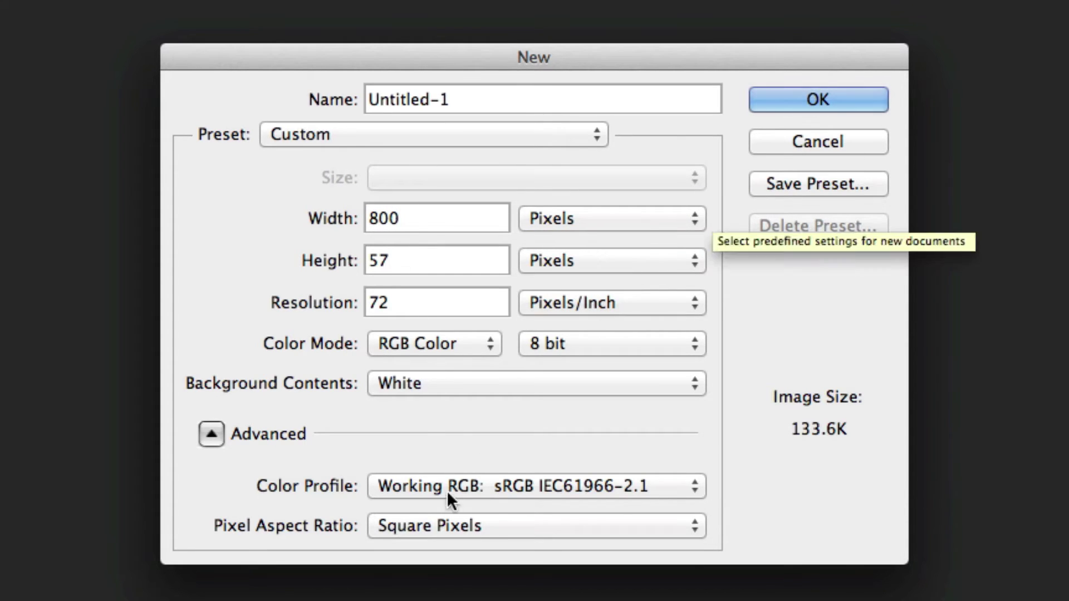
left_click(424, 383)
left_click(483, 433)
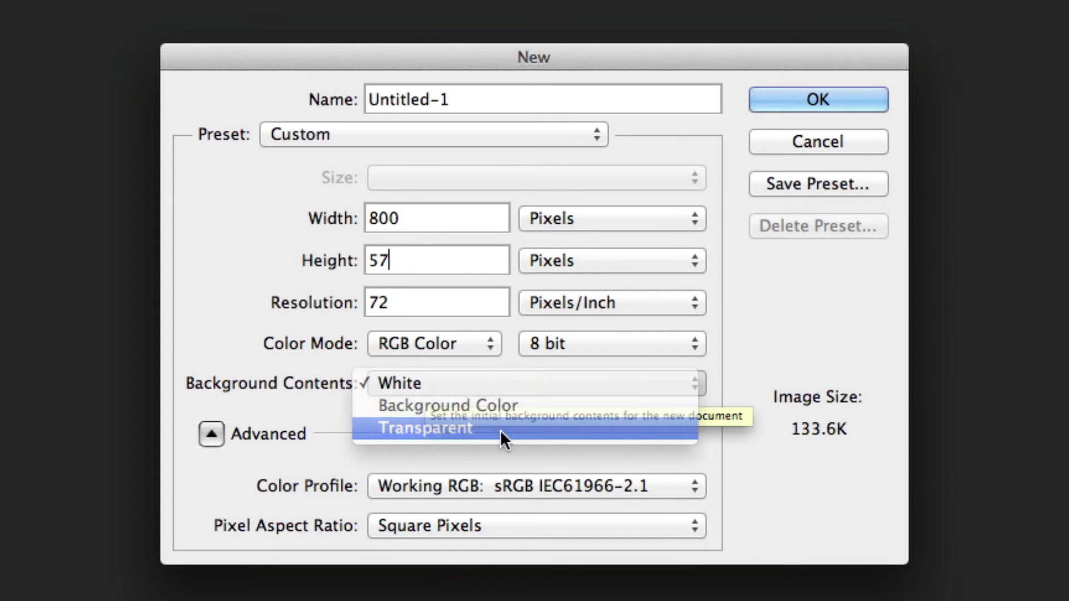
left_click(816, 106)
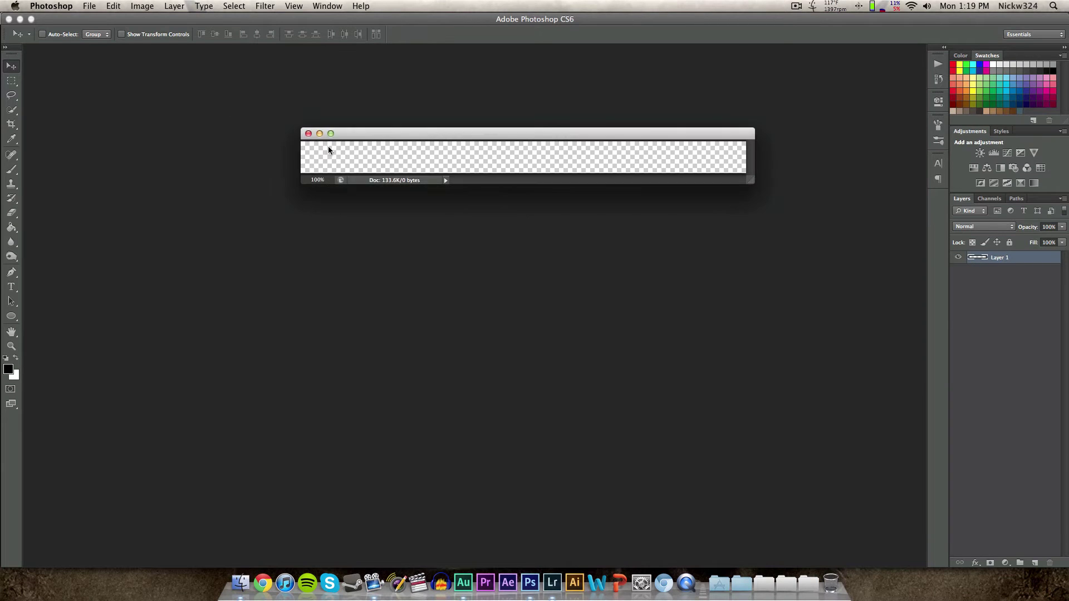
Step: Zoom the banner to 200% and fill it black with the Paint Bucket
left_click_drag(354, 136, 342, 51)
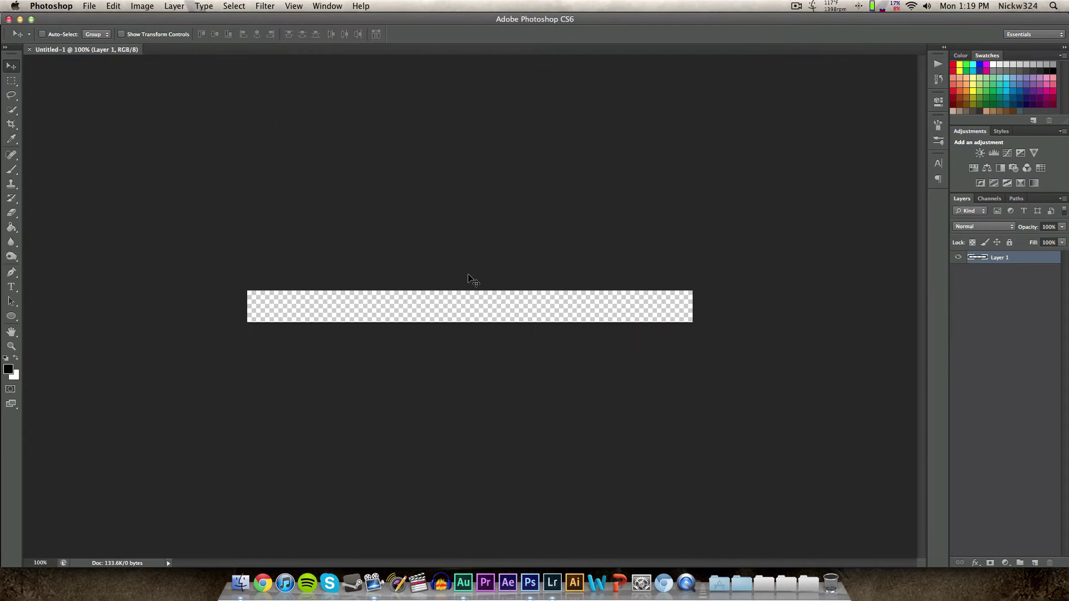
key("super+equal")
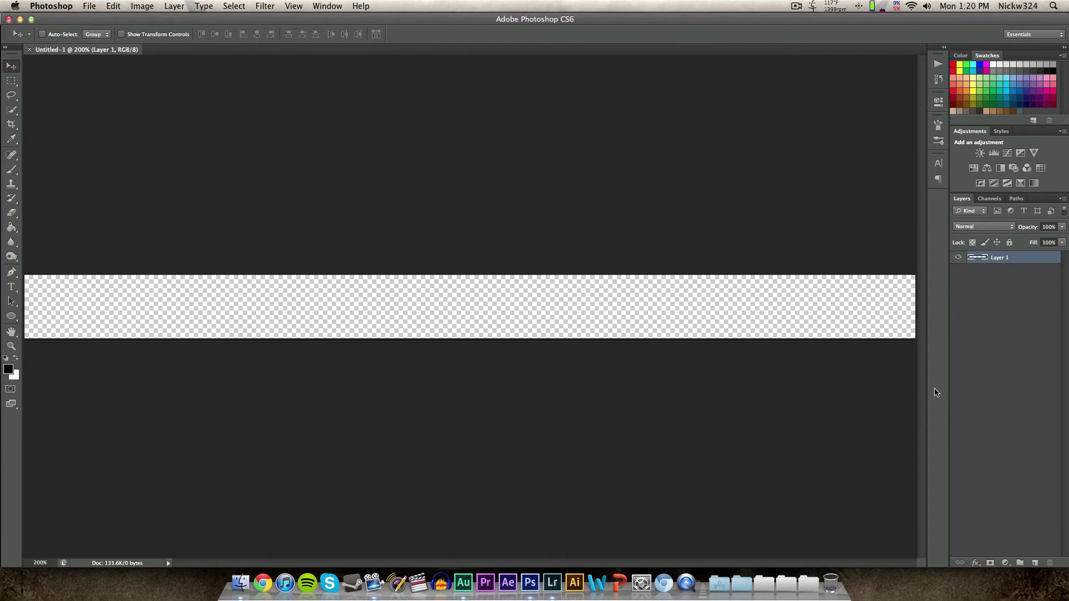
key("g")
left_click(452, 315)
Step: Drag the Lr logo from the LR LOGO document to the banner's left end
key("v")
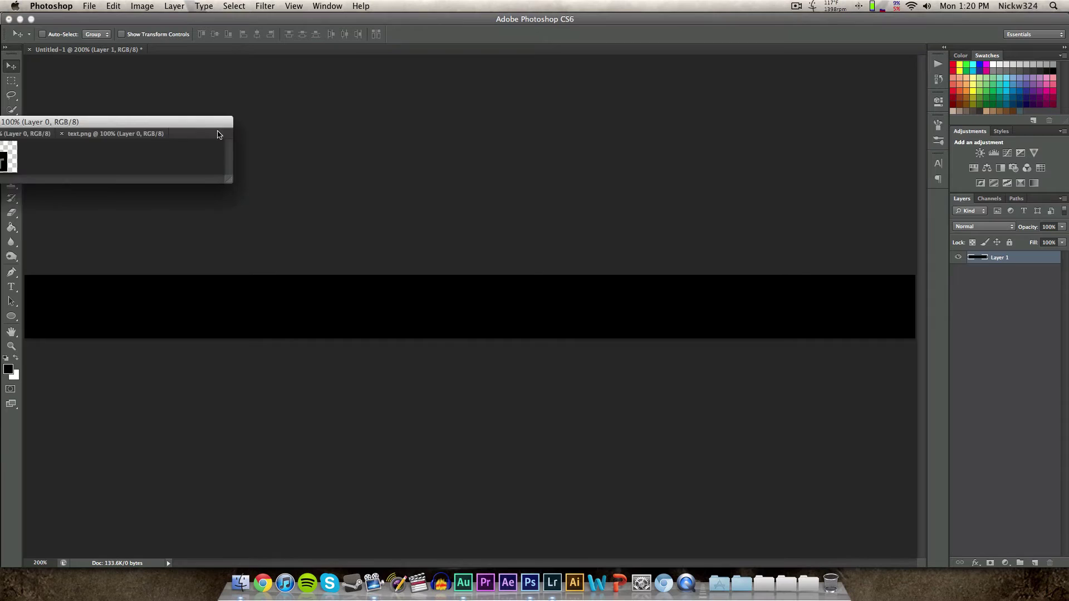
left_click(484, 156)
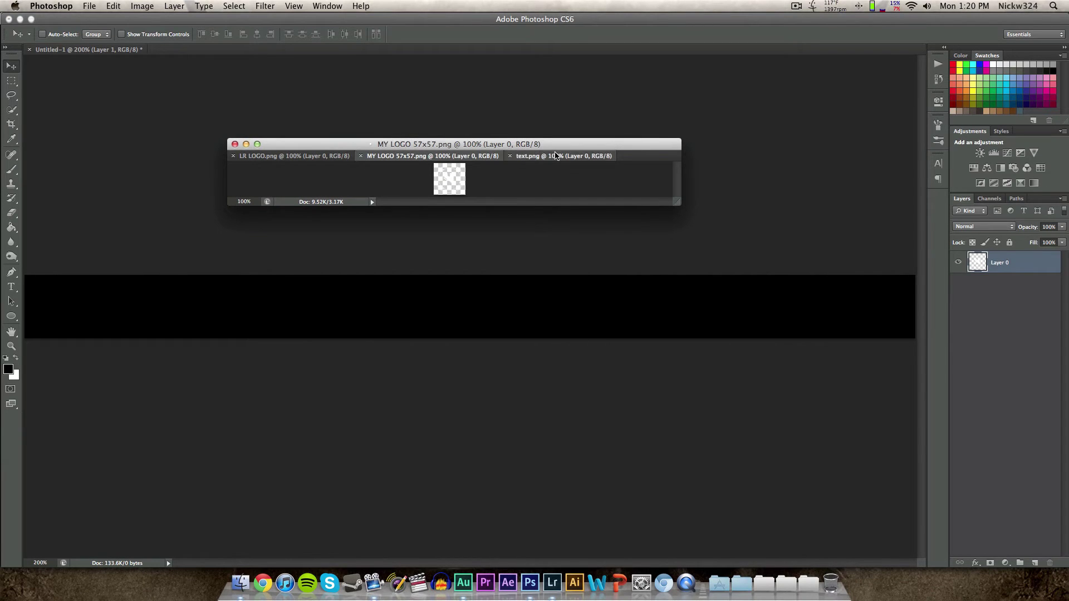
left_click(548, 157)
left_click(292, 157)
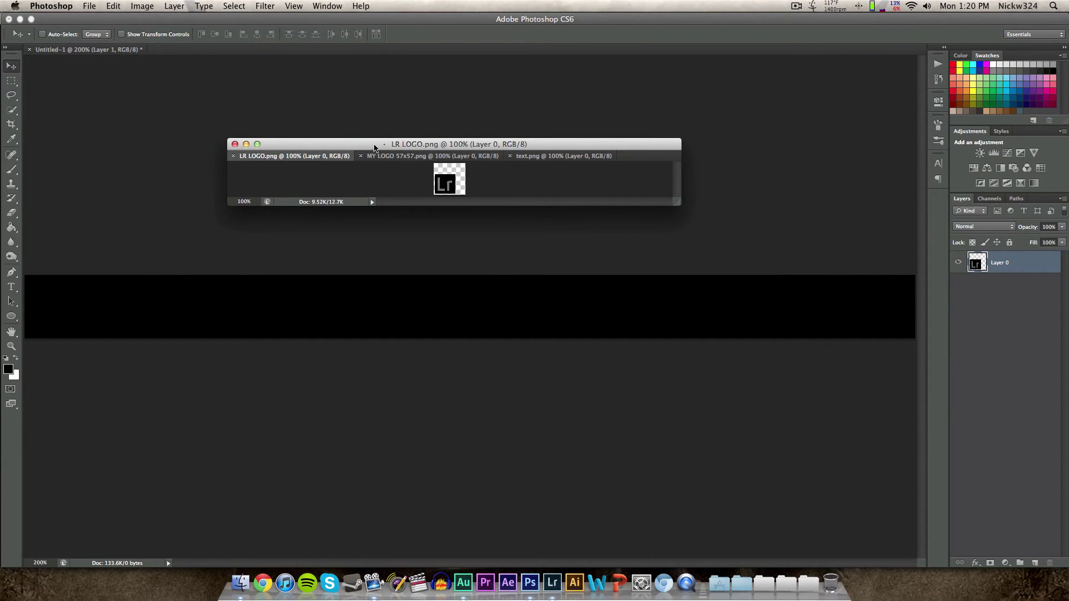
left_click_drag(445, 179, 54, 316)
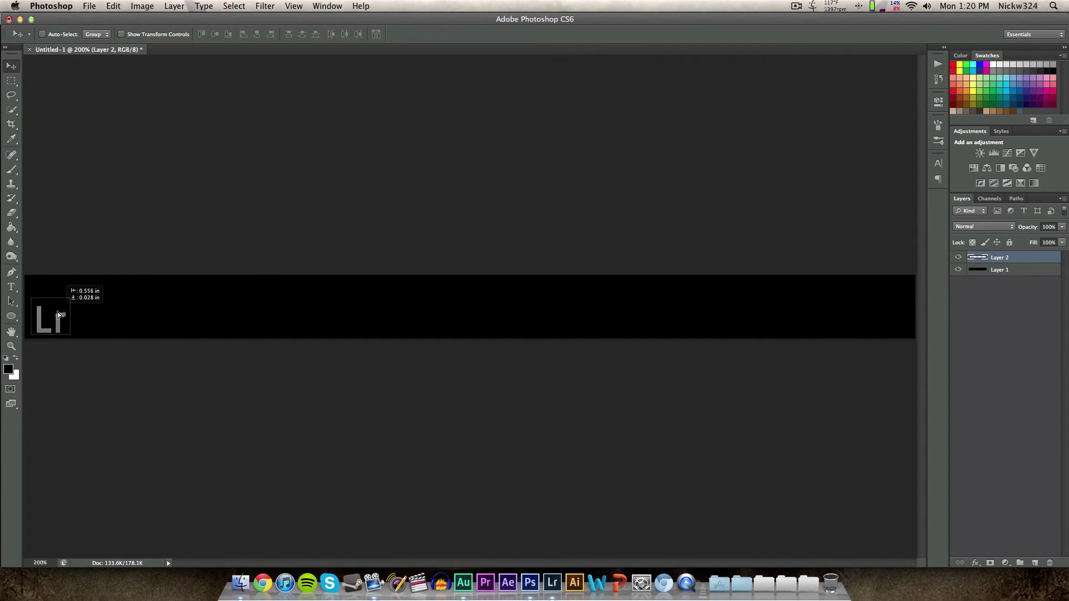
left_click_drag(57, 315, 58, 316)
Step: Place the round MY LOGO beside the Lr letters, nudge it centred, and add the NICK WILT text graphic
key("ctrl+Up")
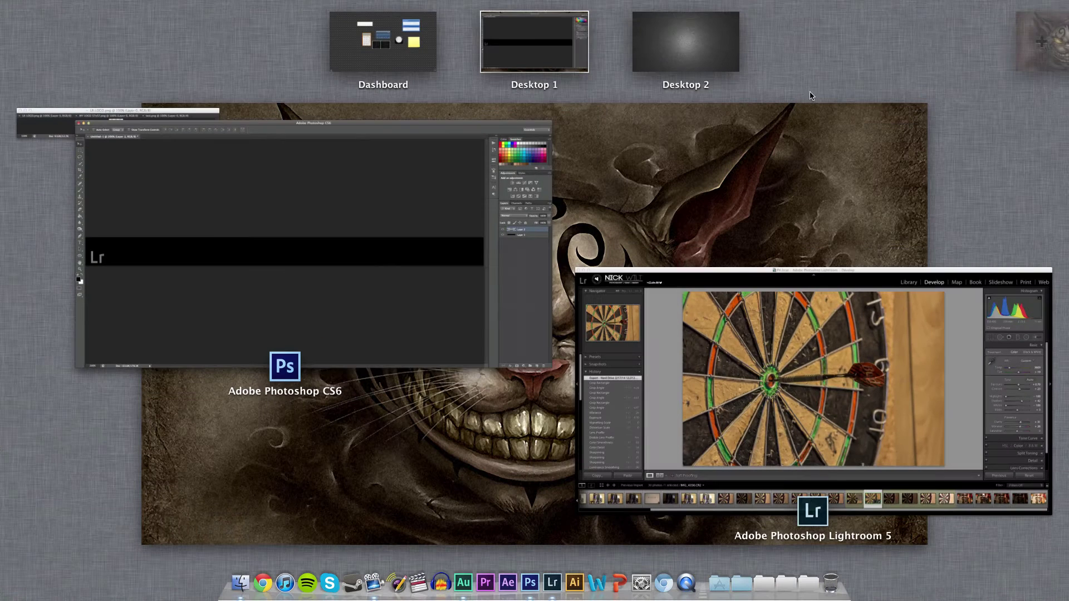
left_click(212, 126)
left_click(429, 155)
left_click_drag(413, 140, 1, 158)
left_click_drag(123, 230, 102, 310)
key("super+a")
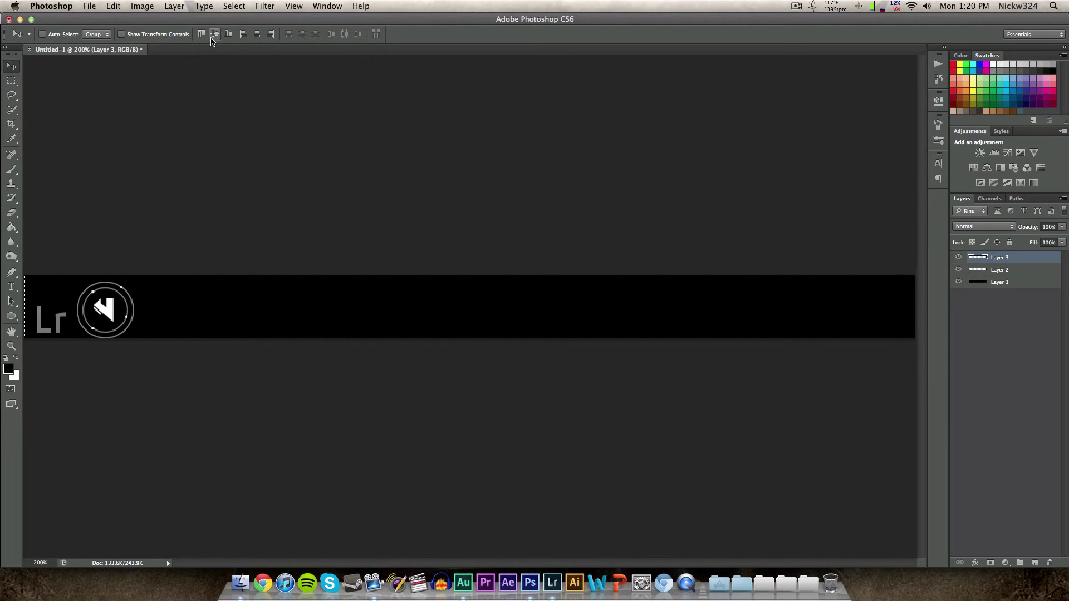
key("Up")
key("Up")
key("Up")
key("super+d")
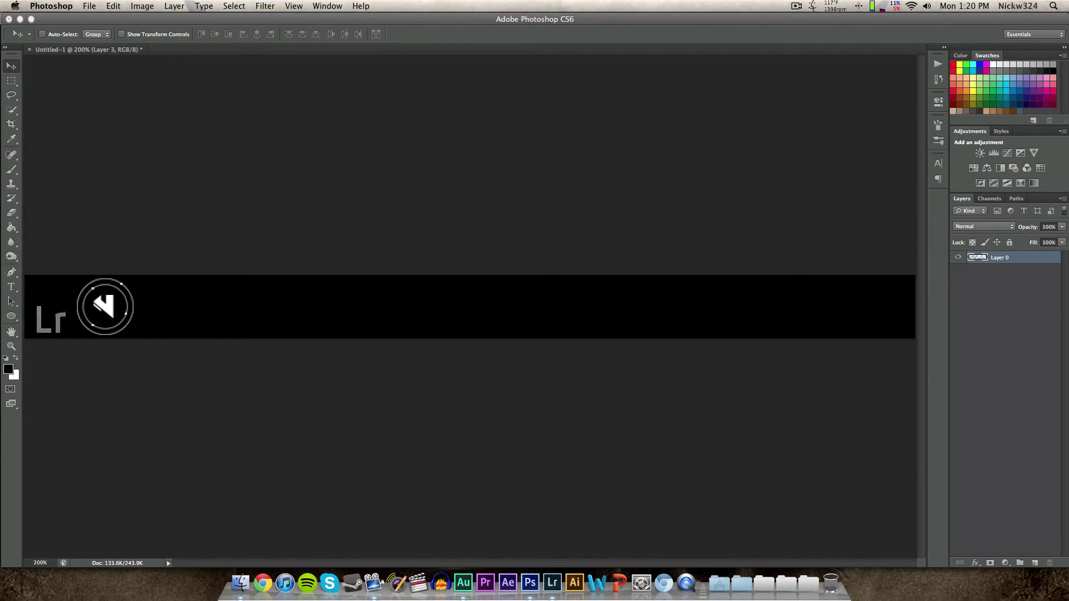
left_click_drag(191, 257, 271, 315)
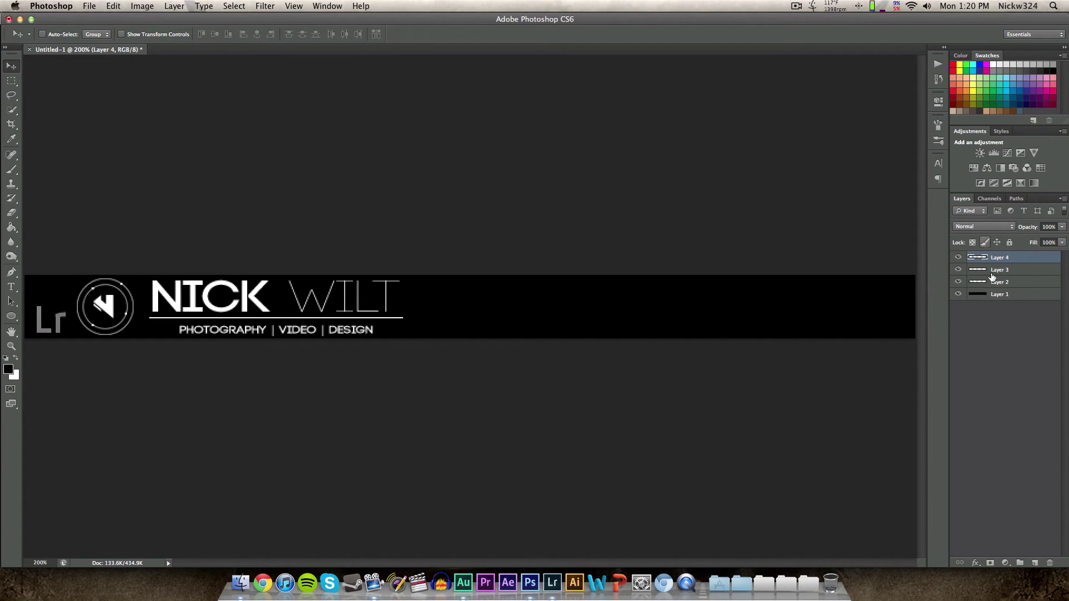
Step: Hide the black background layer and save the banner in PNG format
left_click(999, 319)
left_click(959, 294)
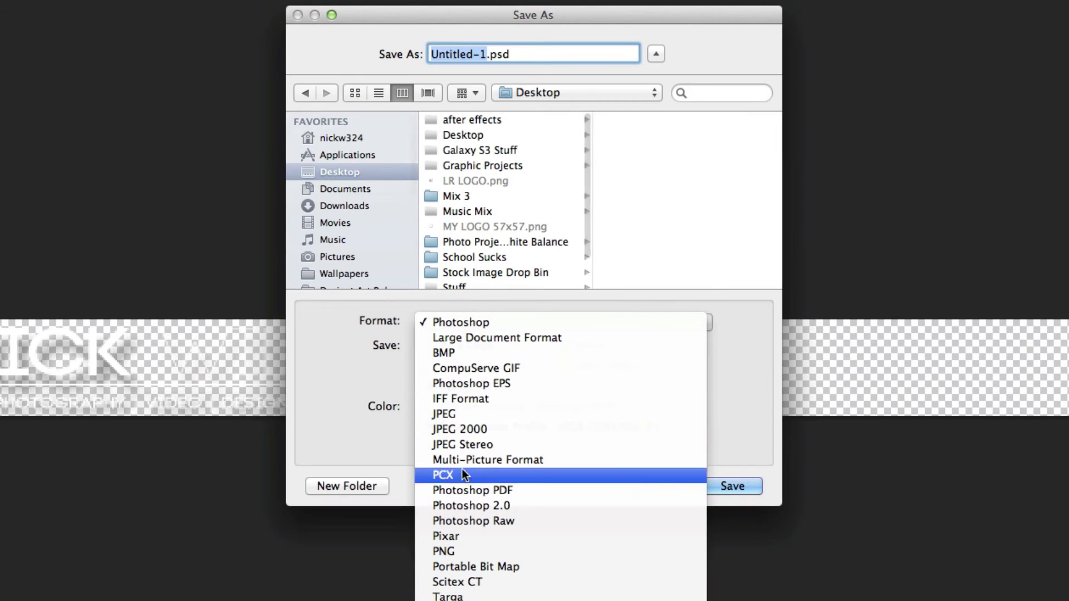
left_click(455, 550)
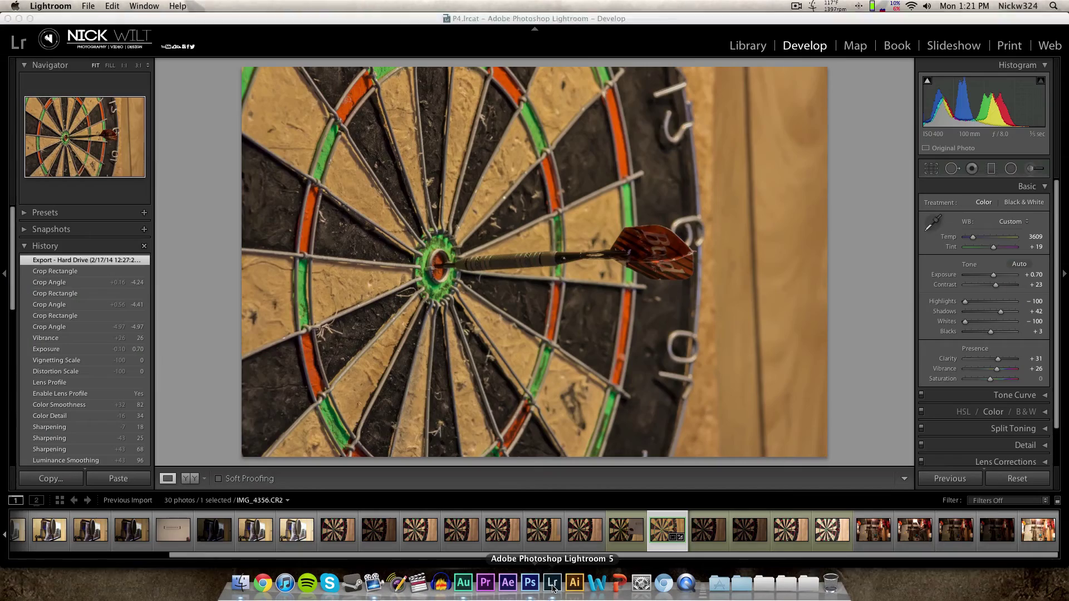
Step: Load Untitled-1.png from the Desktop as Lightroom's graphical identity plate
left_click(50, 6)
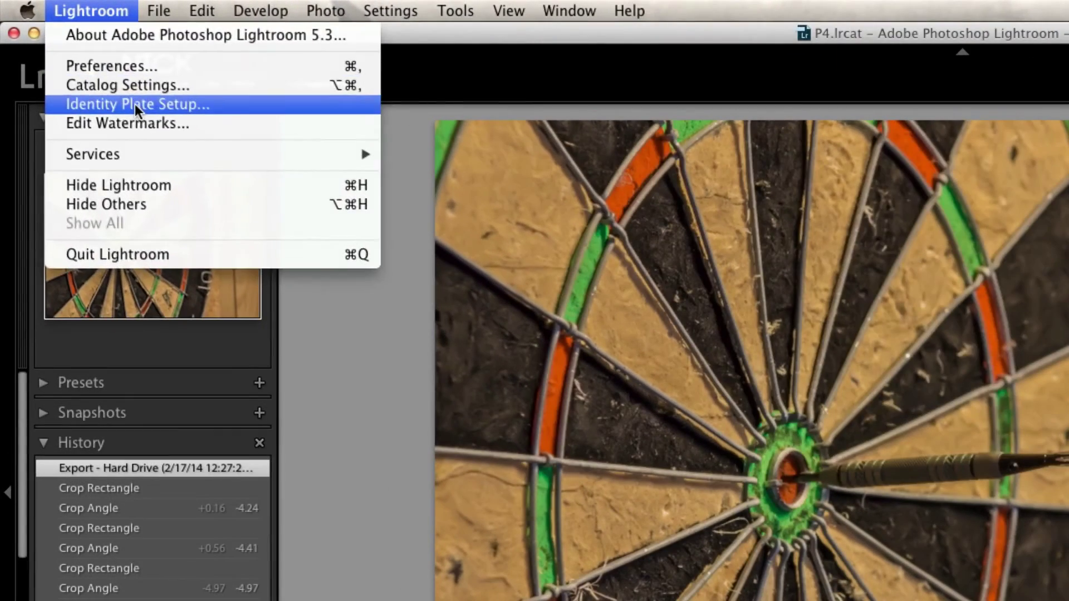
left_click(135, 105)
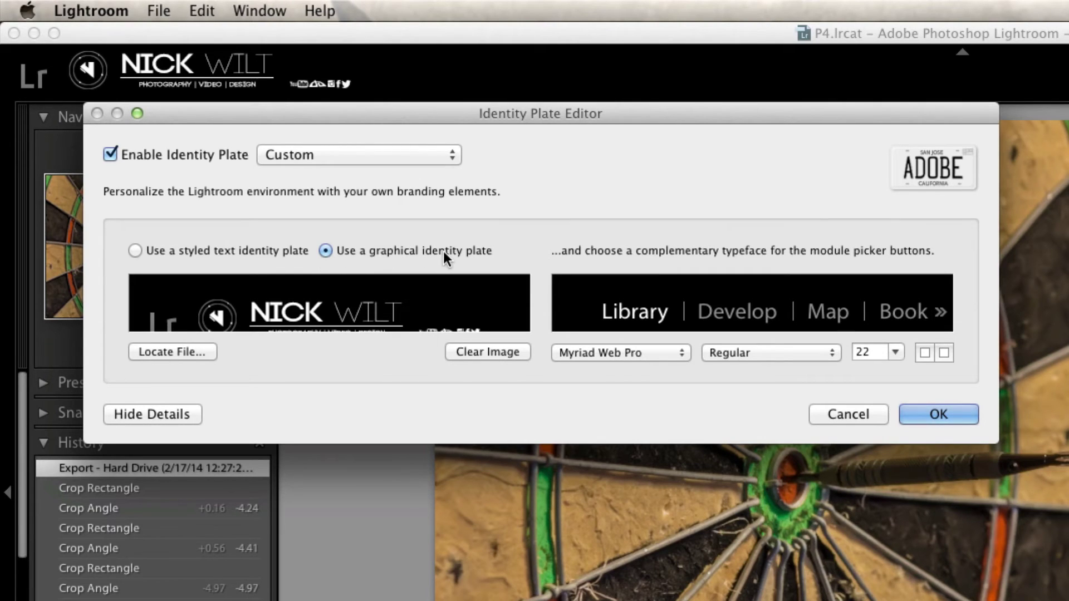
left_click(186, 348)
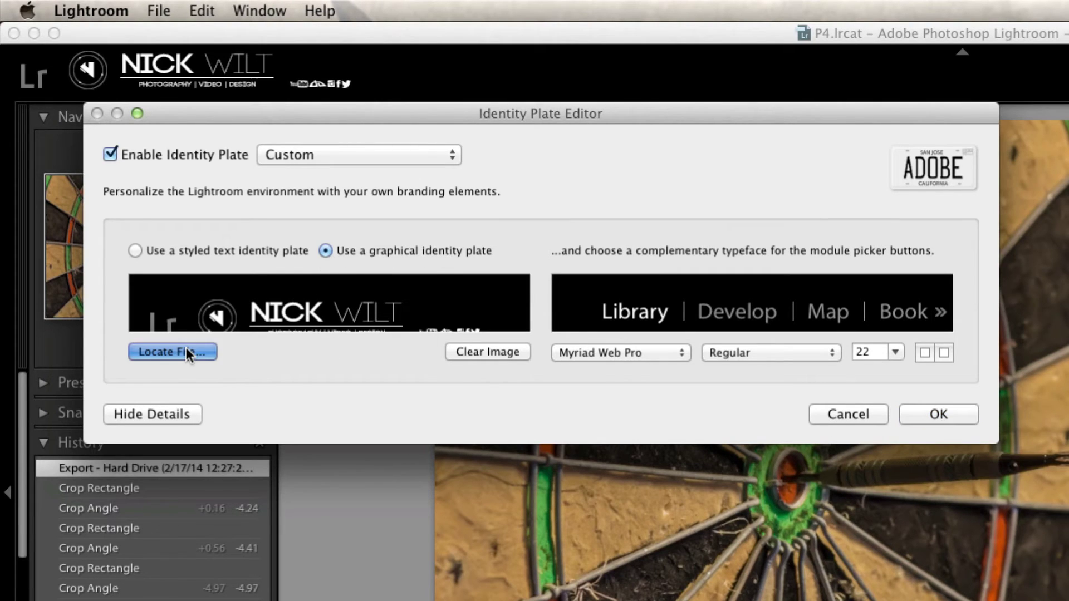
scroll(452, 281, "down", 5)
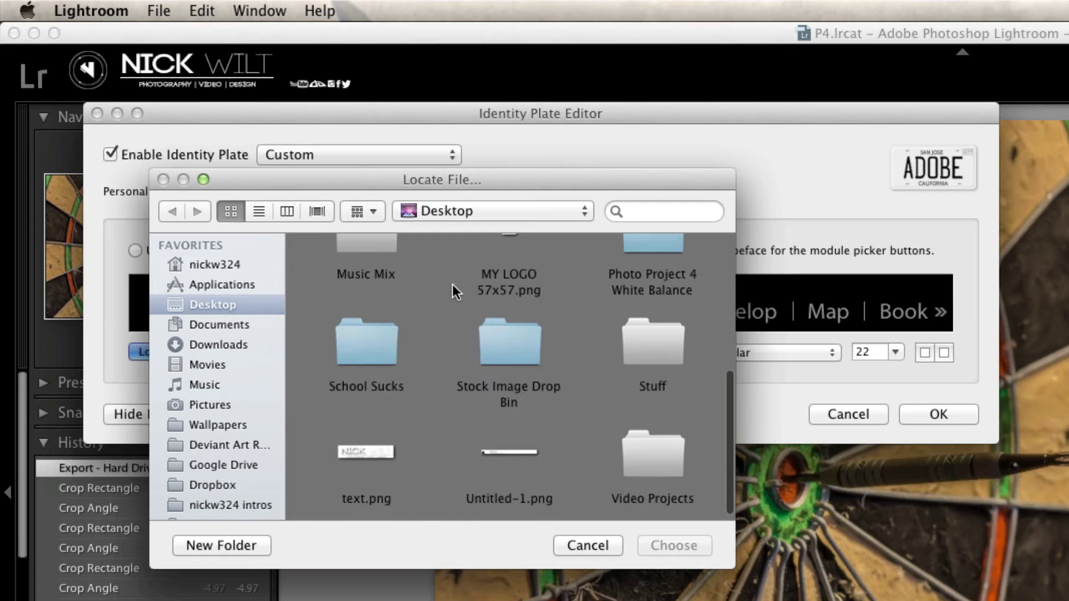
left_click(507, 448)
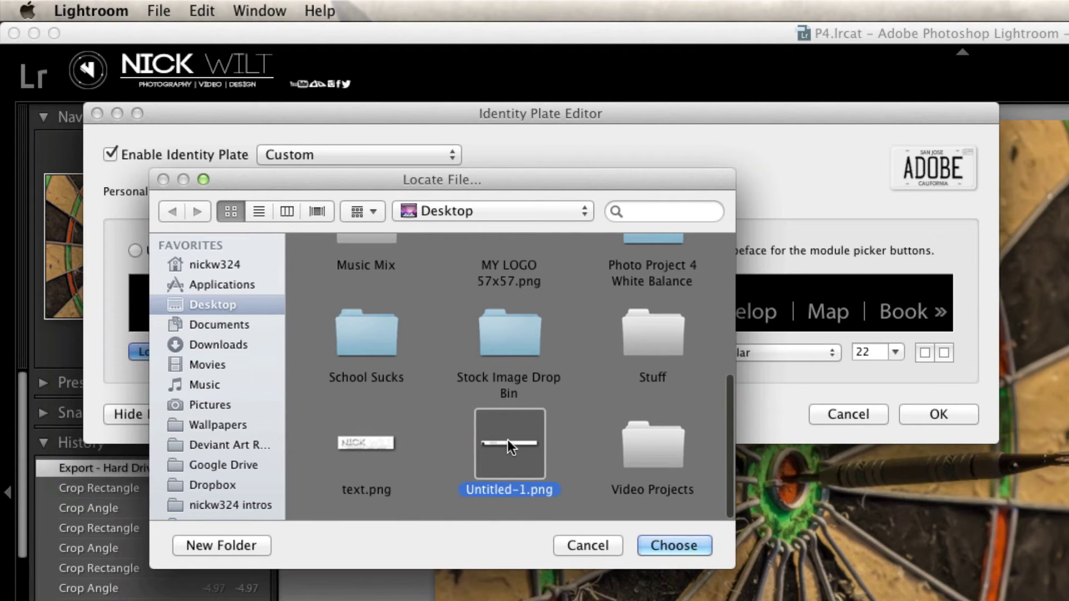
left_click(656, 545)
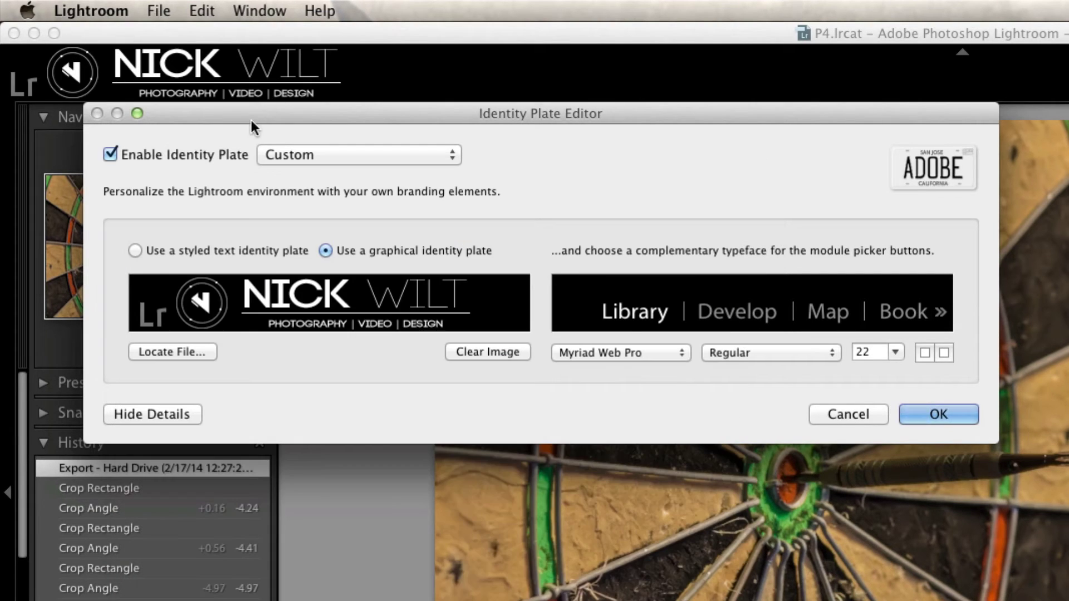
left_click_drag(249, 115, 675, 226)
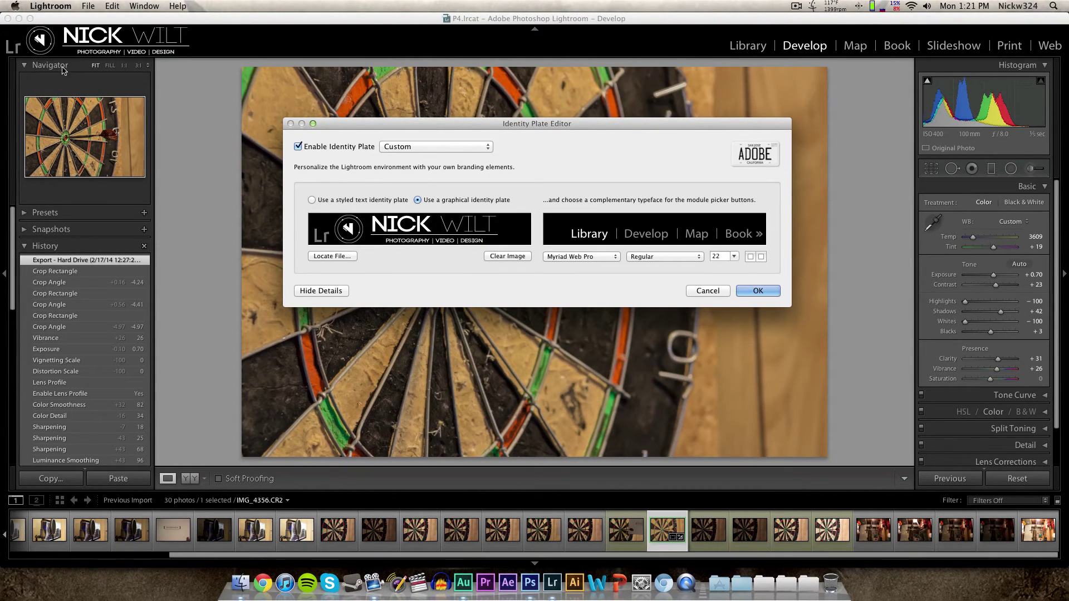
Step: Choose the saved ID 1 plate from the Custom menu and confirm with OK
left_click_drag(465, 124, 328, 123)
left_click(288, 146)
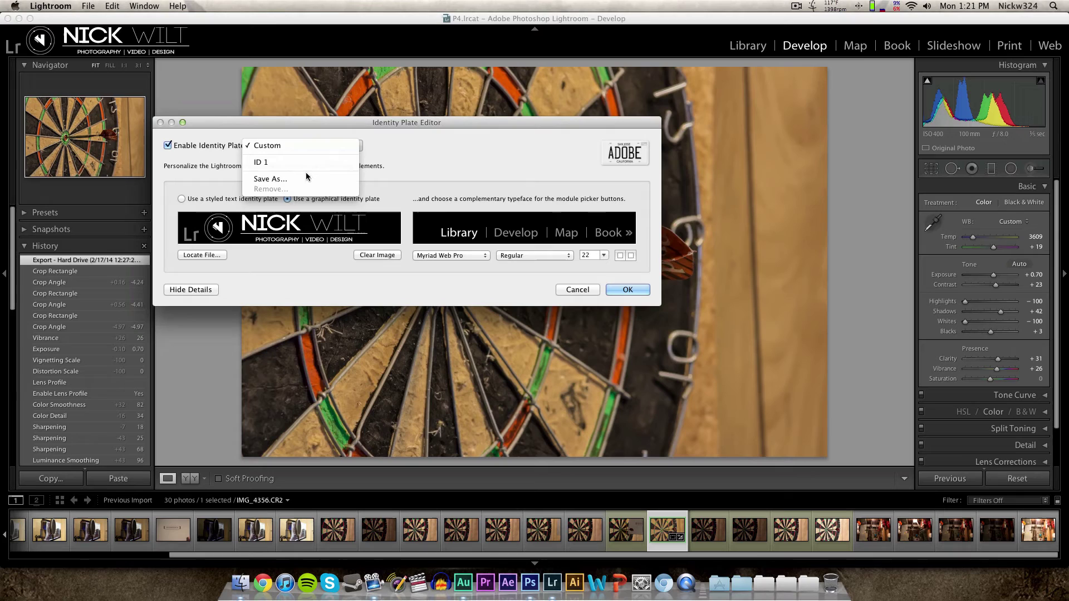
left_click(279, 163)
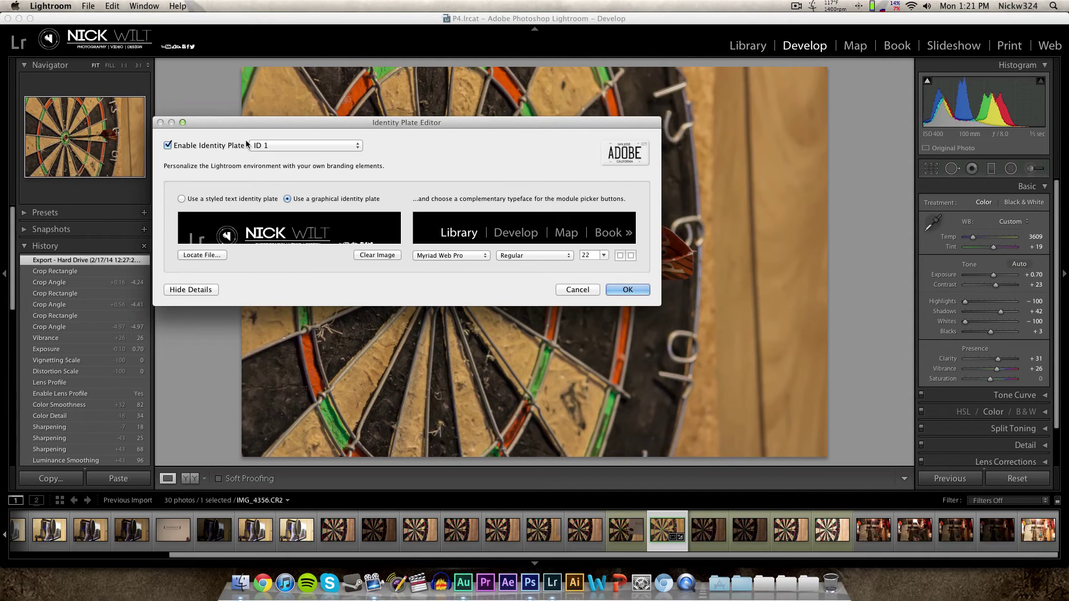
left_click(628, 289)
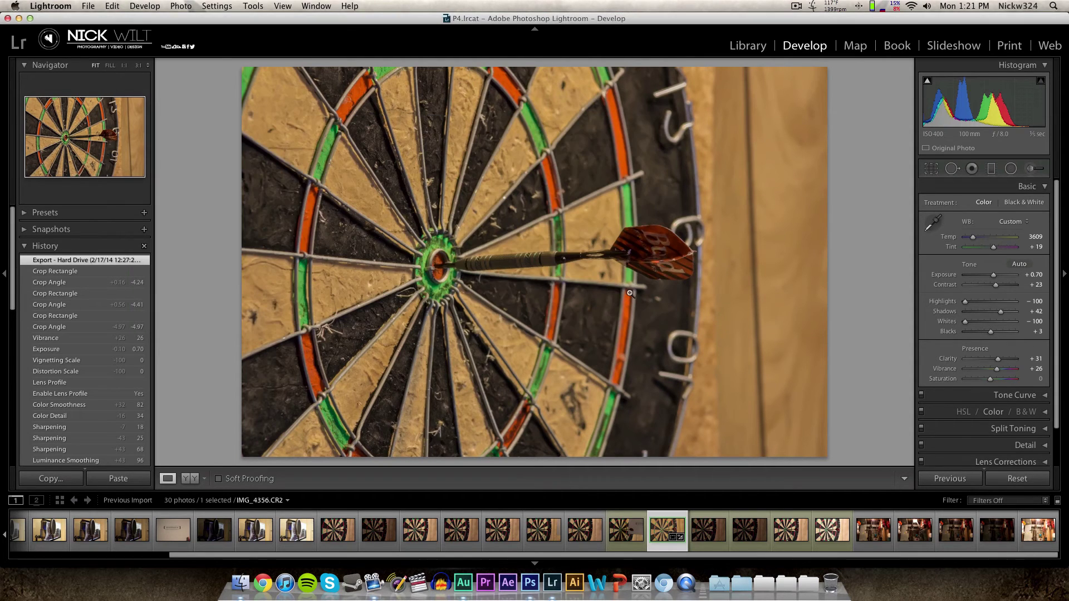